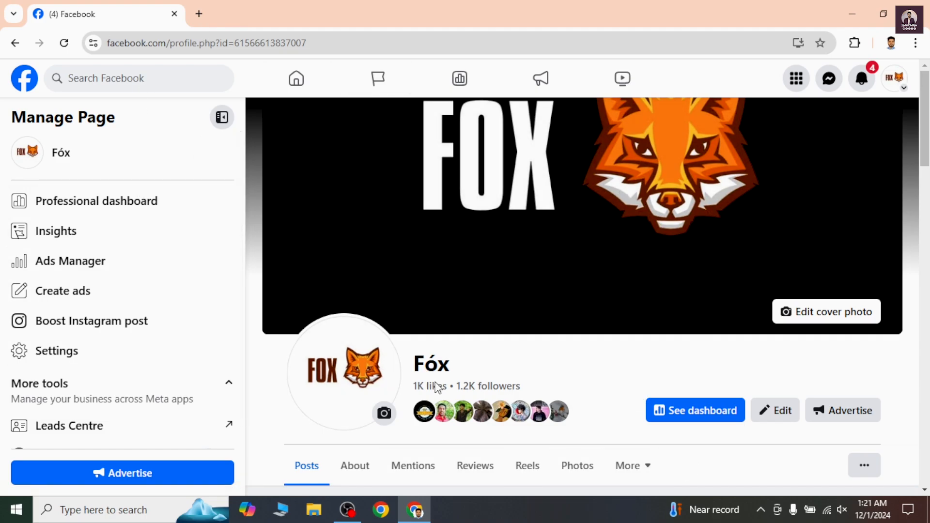
Step: Open Meta Business Suite from the Fóx page's management tools and look over its home page
{"action": "triple_click", "coordinate": [44, 121]}
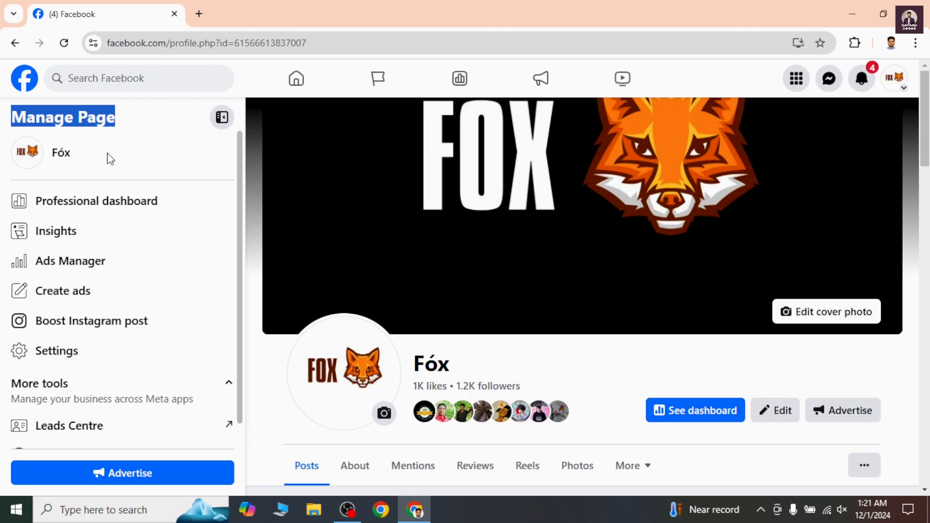
{"action": "scroll", "coordinate": [110, 159], "scroll_direction": "down", "scroll_amount": 1}
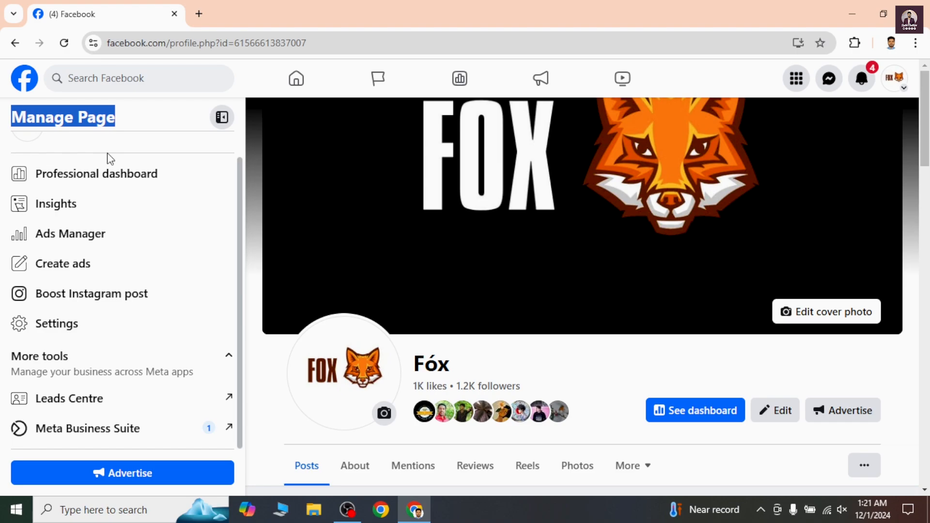
{"action": "left_click", "coordinate": [107, 436]}
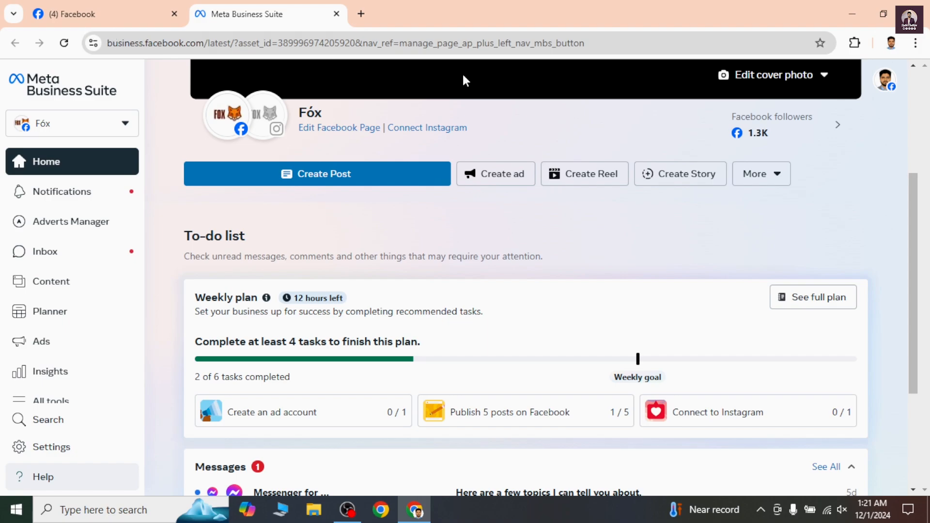
{"action": "scroll", "coordinate": [723, 217], "scroll_direction": "down", "scroll_amount": 2}
{"action": "scroll", "coordinate": [768, 216], "scroll_direction": "up", "scroll_amount": 5}
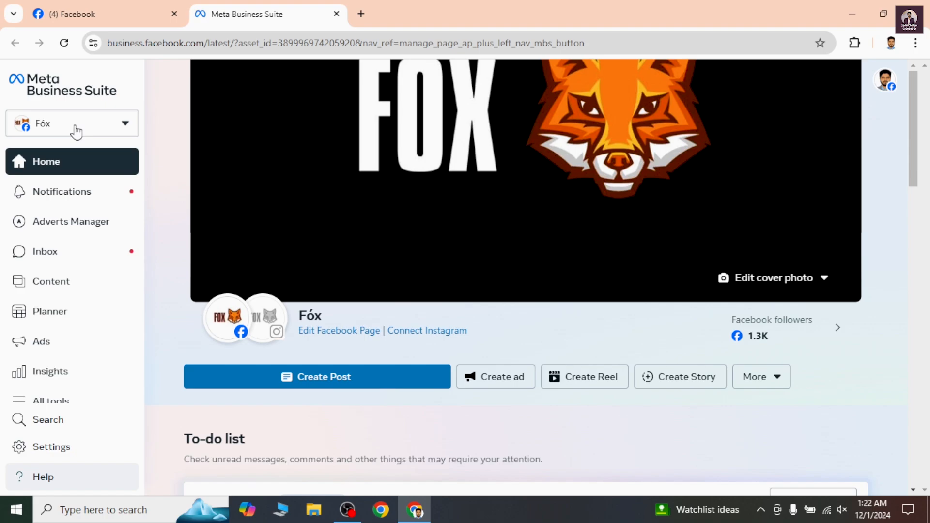
Step: Review the available business portfolios and the personal account's business assets, keeping the Fóx page selected
{"action": "left_click", "coordinate": [123, 129]}
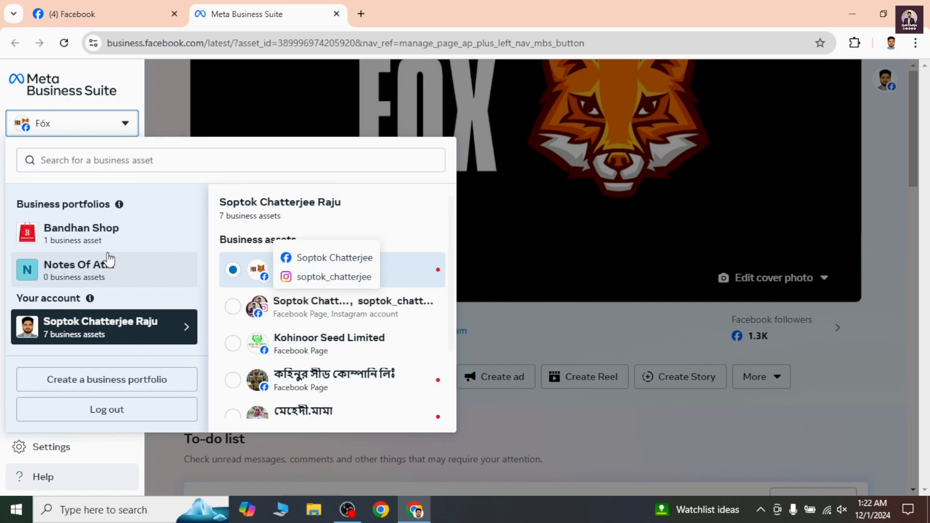
{"action": "triple_click", "coordinate": [281, 201]}
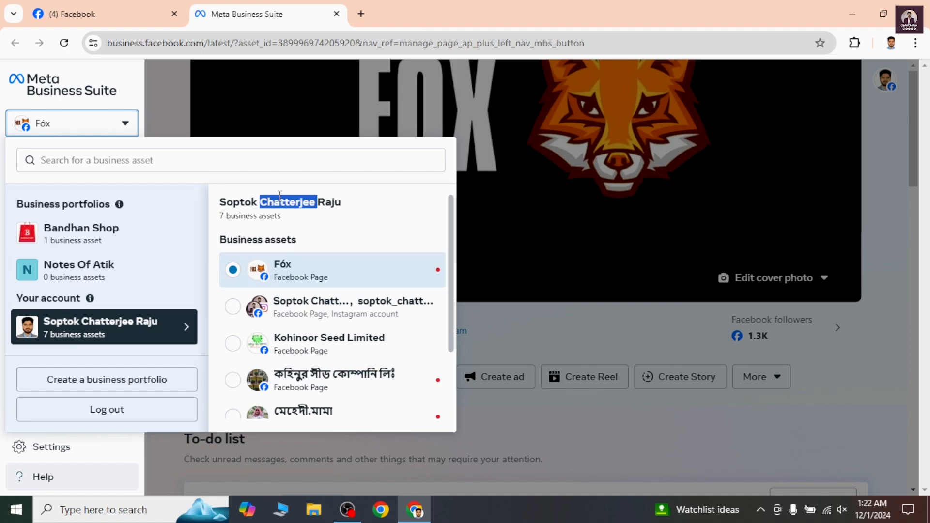
{"action": "scroll", "coordinate": [318, 306], "scroll_direction": "down", "scroll_amount": 2}
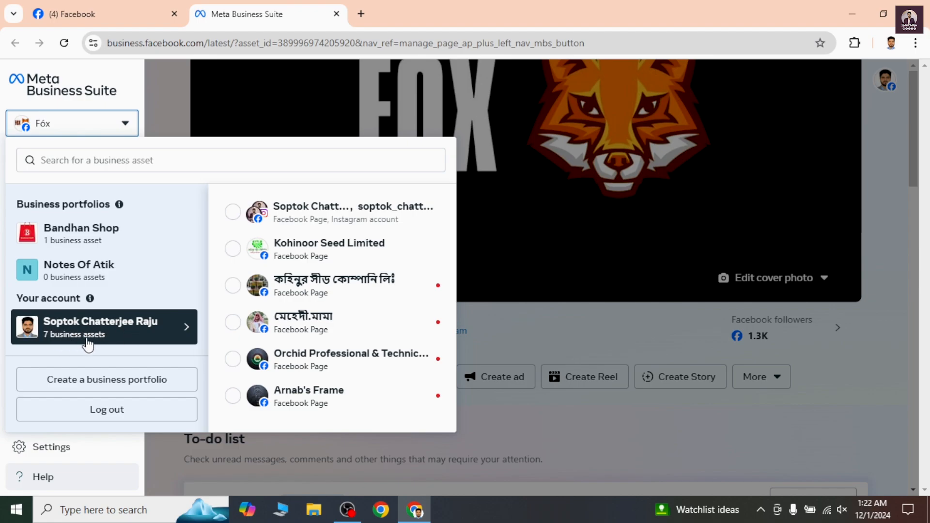
{"action": "scroll", "coordinate": [327, 355], "scroll_direction": "up", "scroll_amount": 2}
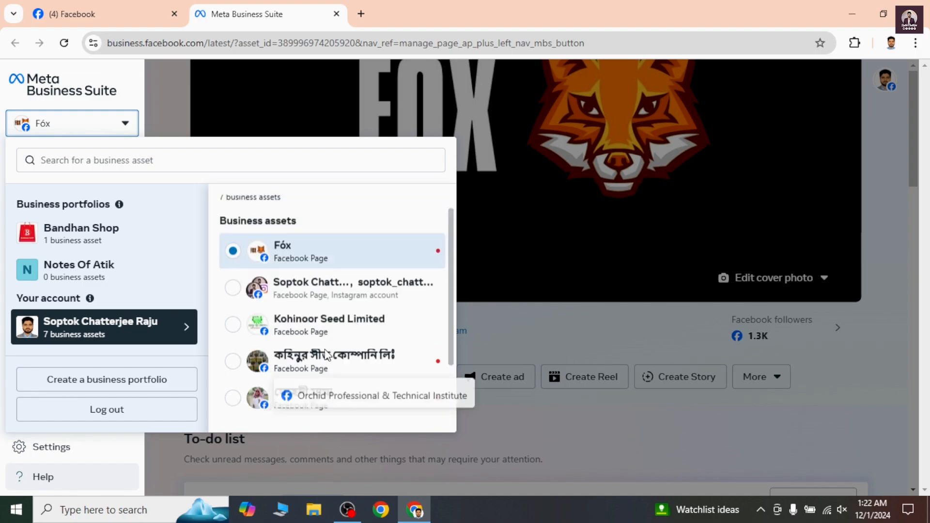
{"action": "scroll", "coordinate": [330, 334], "scroll_direction": "up", "scroll_amount": 1}
{"action": "scroll", "coordinate": [387, 339], "scroll_direction": "down", "scroll_amount": 3}
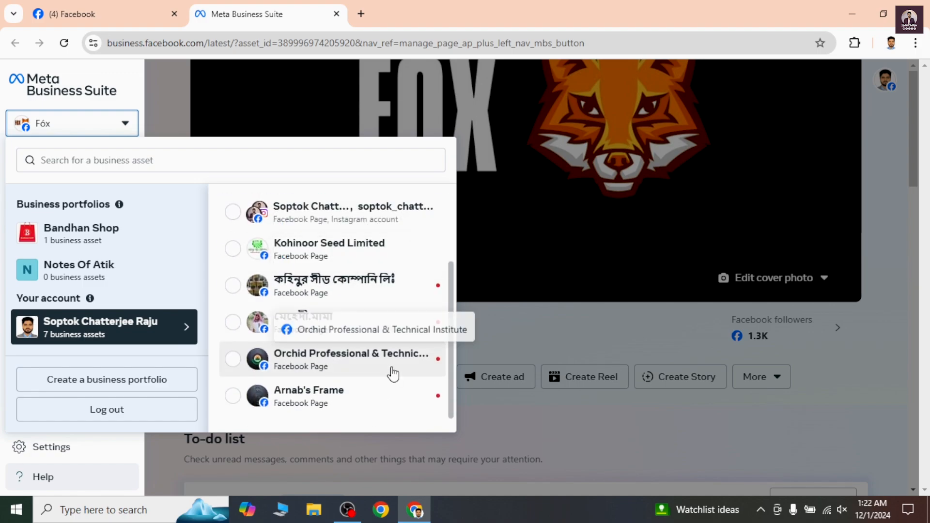
{"action": "left_click", "coordinate": [522, 338]}
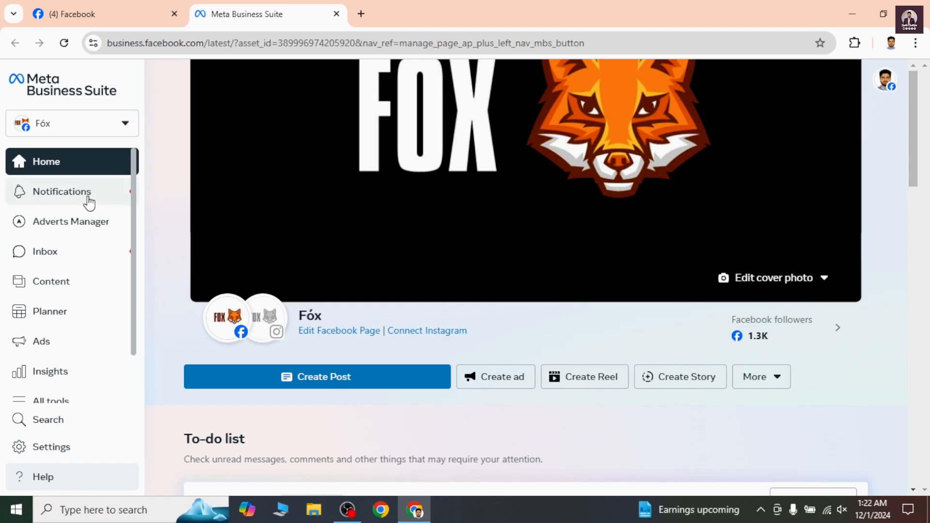
Step: Open the Fóx page's notifications and review the high-priority items, suggestions and other notifications
{"action": "left_click", "coordinate": [47, 200]}
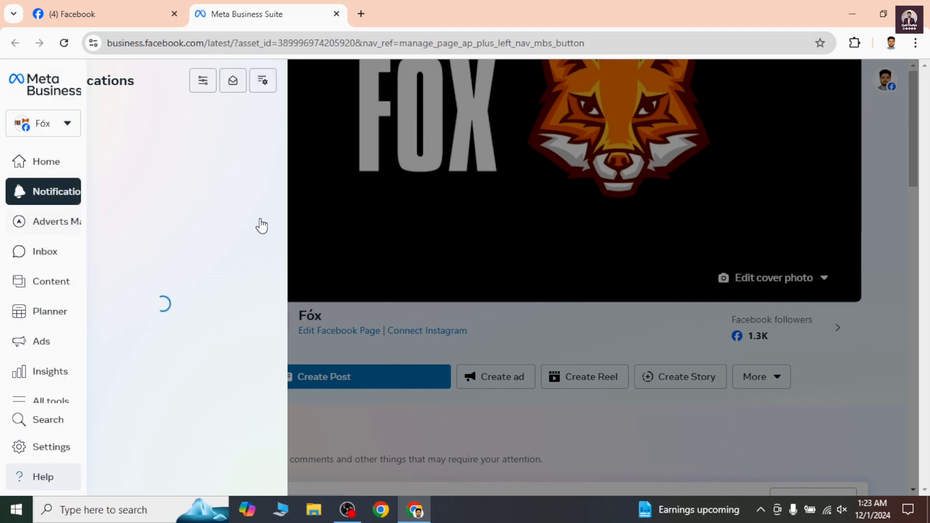
{"action": "scroll", "coordinate": [221, 158], "scroll_direction": "down", "scroll_amount": 1}
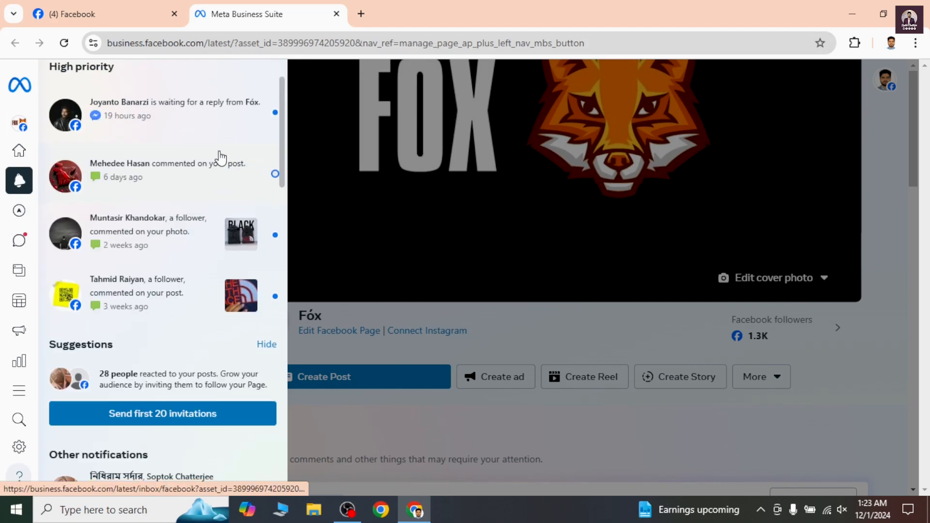
{"action": "scroll", "coordinate": [210, 384], "scroll_direction": "down", "scroll_amount": 5}
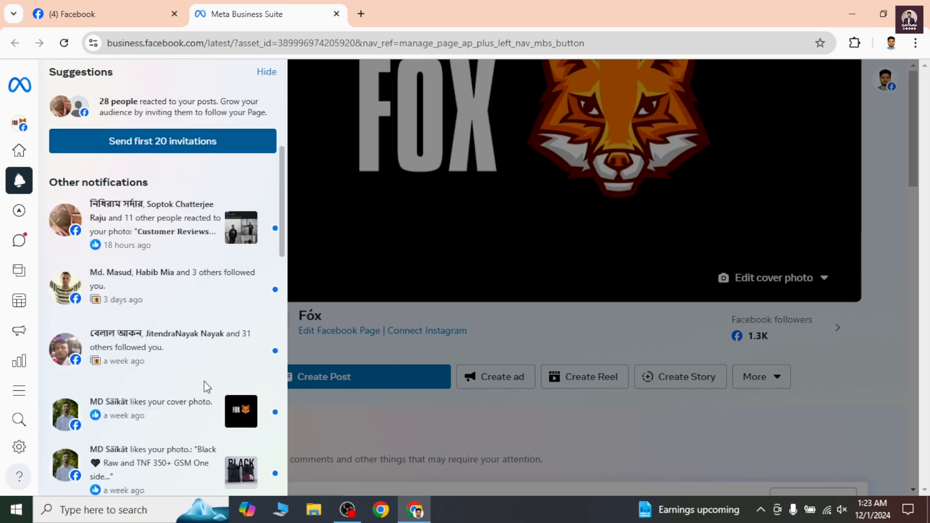
{"action": "scroll", "coordinate": [204, 381], "scroll_direction": "up", "scroll_amount": 6}
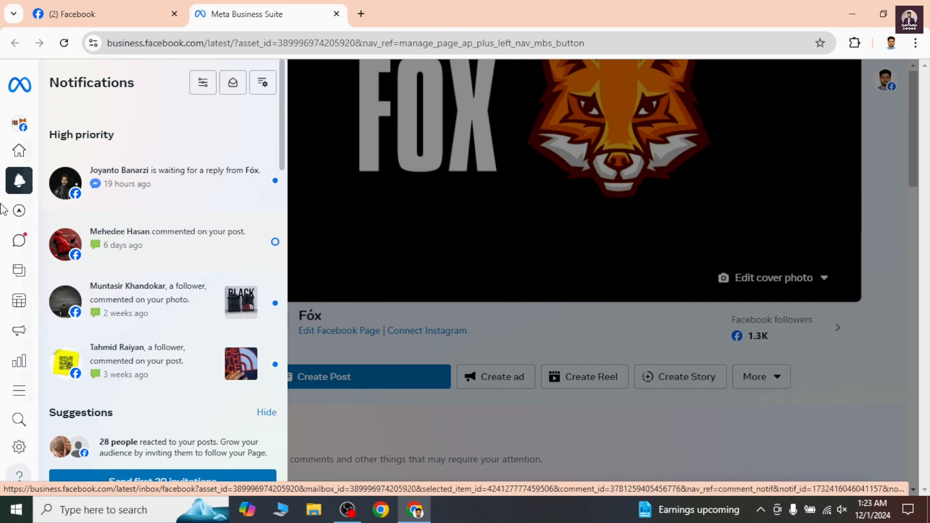
Step: Open Adverts Manager, and view the Messenger conversations in the page's Inbox
{"action": "mouse_move", "coordinate": [104, 254]}
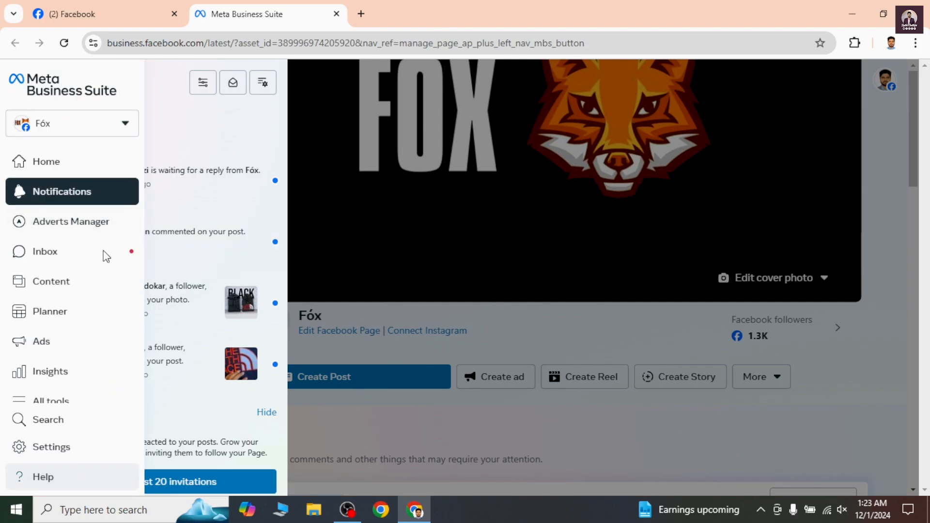
{"action": "left_click", "coordinate": [91, 227]}
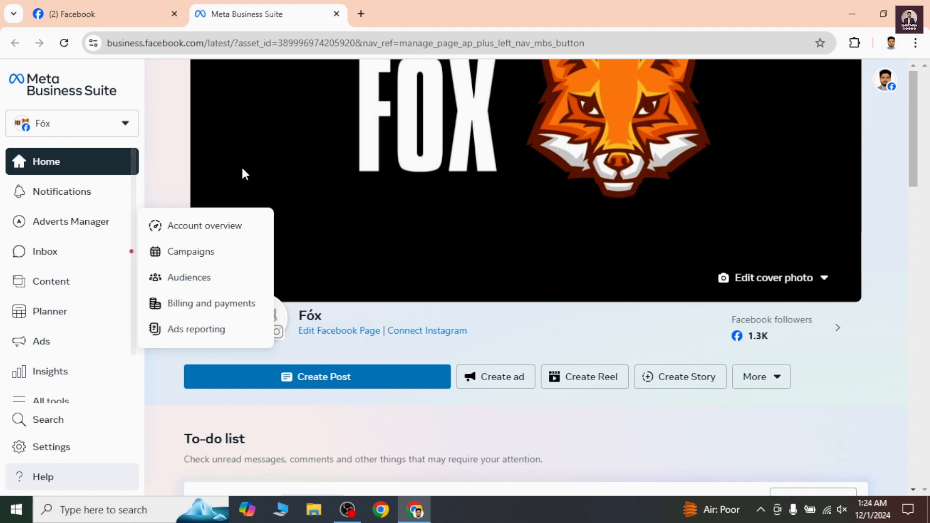
{"action": "left_click", "coordinate": [80, 260]}
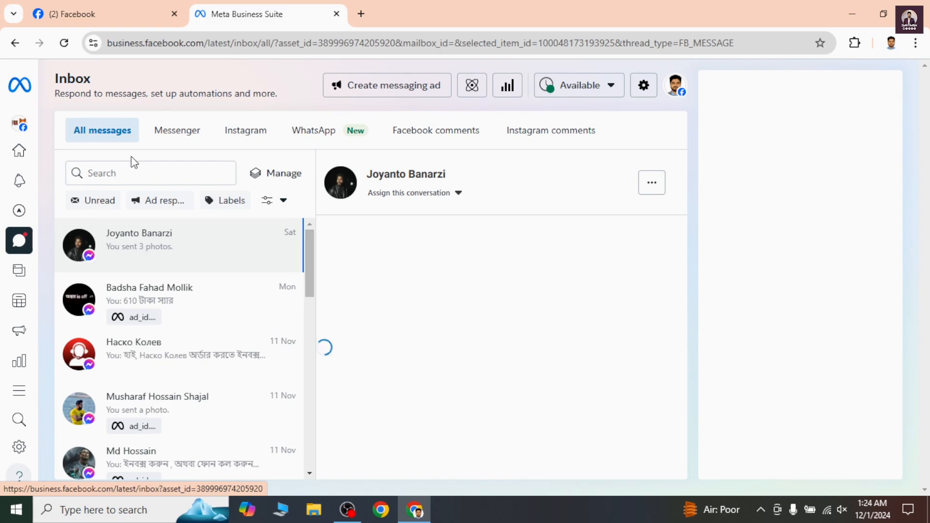
{"action": "left_click", "coordinate": [183, 141]}
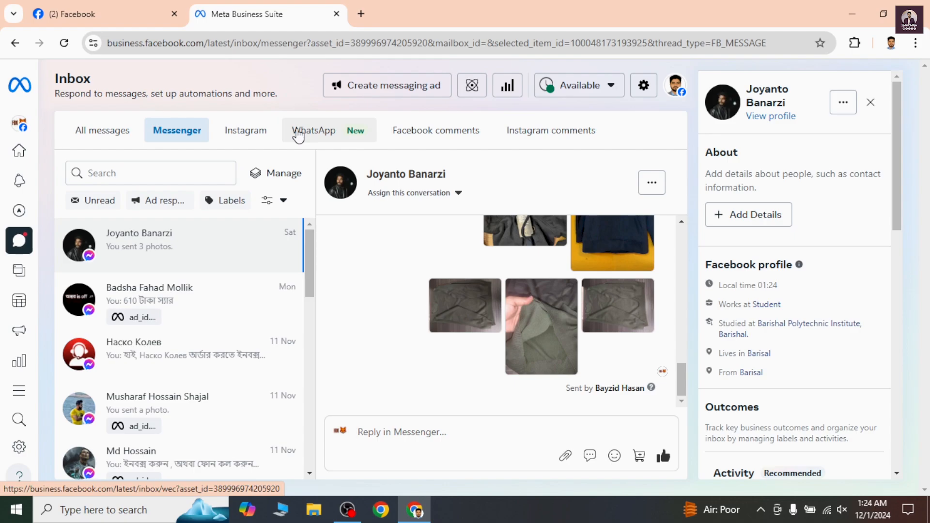
Step: Open the Content section, dismiss the clips tip, and examine the published posts with their reach, reactions, comments and shares
{"action": "mouse_move", "coordinate": [46, 291]}
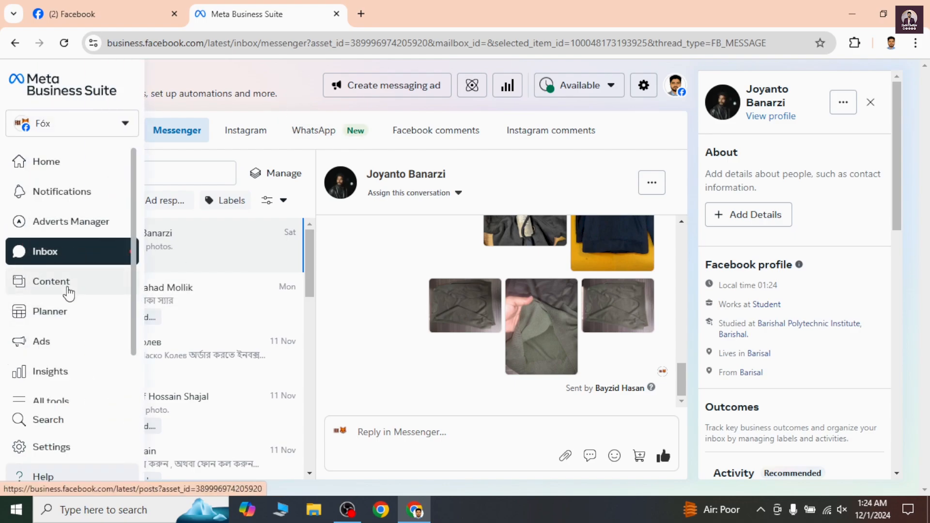
{"action": "left_click", "coordinate": [69, 290]}
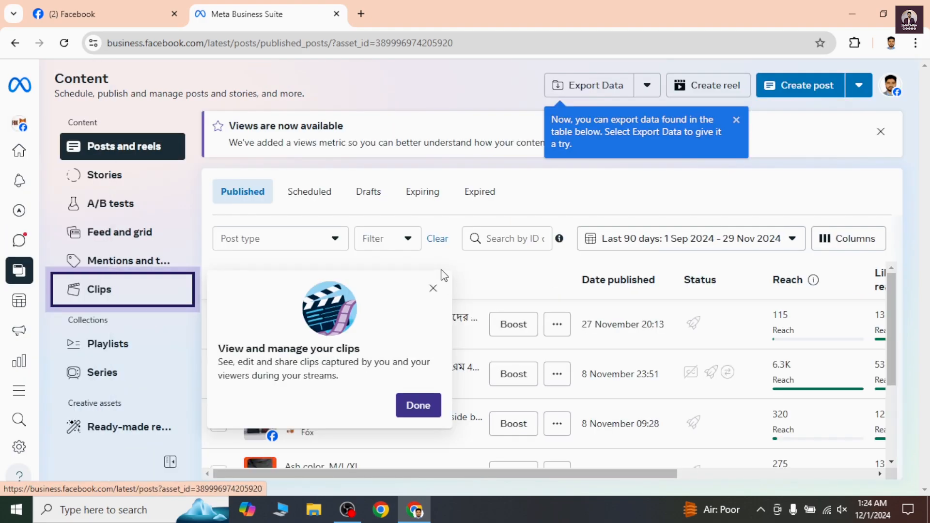
{"action": "left_click", "coordinate": [433, 288]}
{"action": "scroll", "coordinate": [436, 310], "scroll_direction": "down", "scroll_amount": 2}
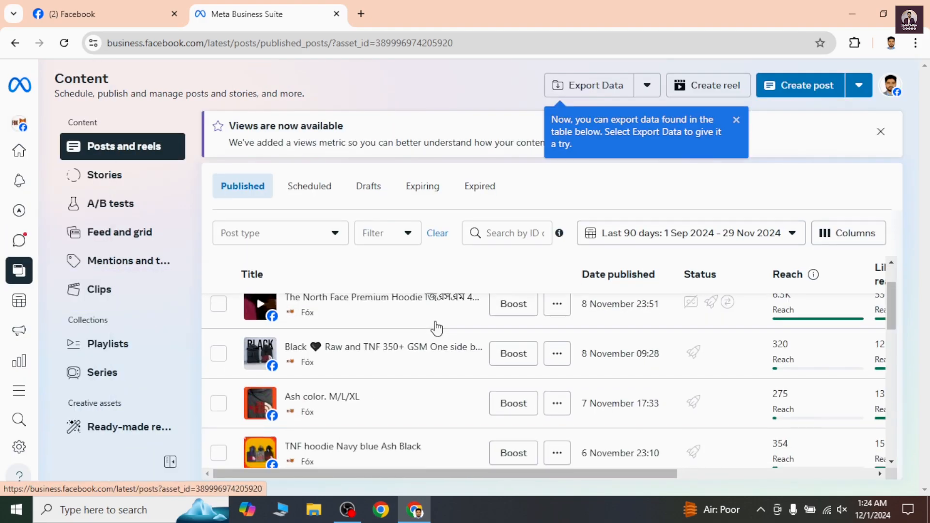
{"action": "scroll", "coordinate": [437, 329], "scroll_direction": "down", "scroll_amount": 1}
{"action": "scroll", "coordinate": [436, 328], "scroll_direction": "up", "scroll_amount": 3}
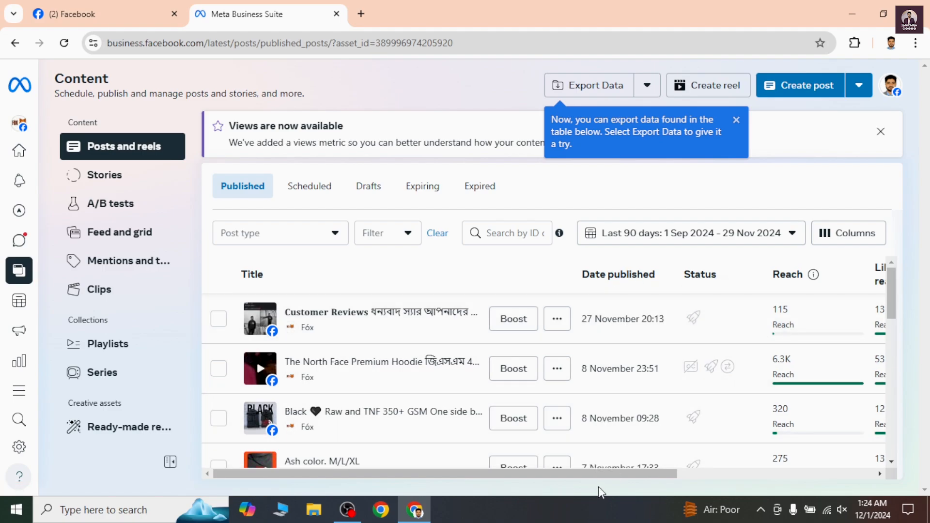
{"action": "left_click_drag", "start_coordinate": [603, 471], "coordinate": [688, 473]}
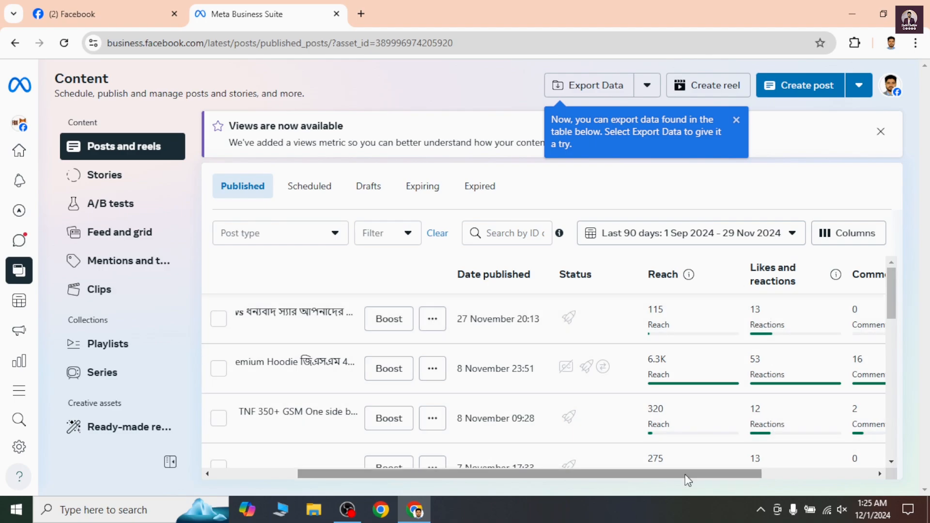
{"action": "left_click_drag", "start_coordinate": [688, 480], "coordinate": [834, 479]}
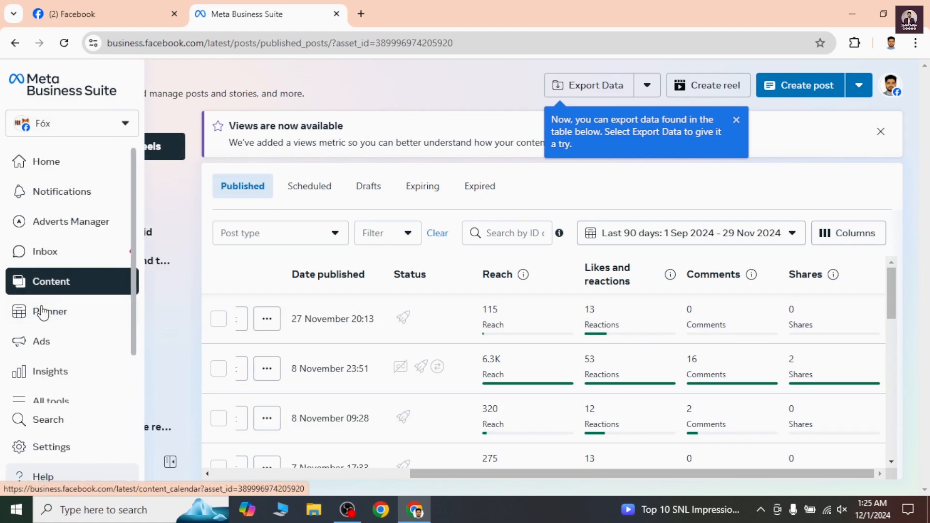
Step: View the Planner calendar's scheduling options for Thursday 5 December 2024 and open the Ads section
{"action": "left_click", "coordinate": [41, 312]}
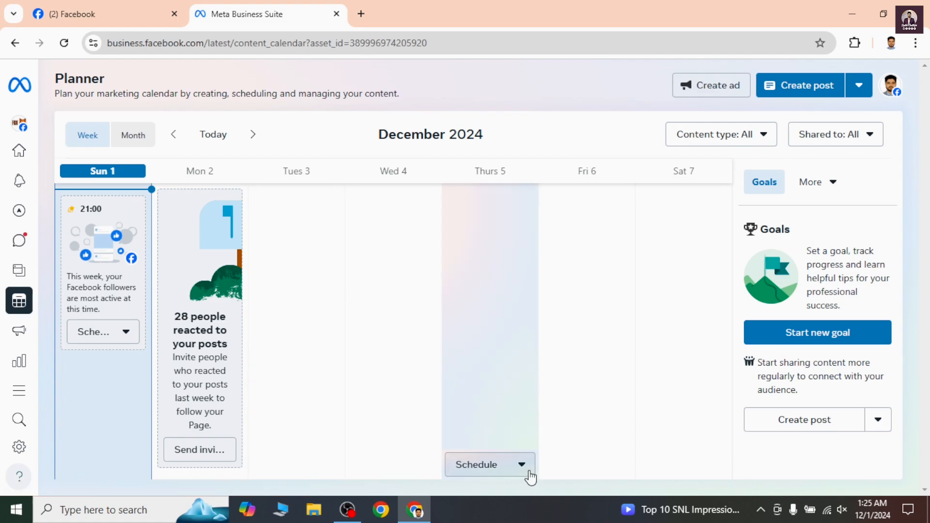
{"action": "left_click", "coordinate": [524, 469]}
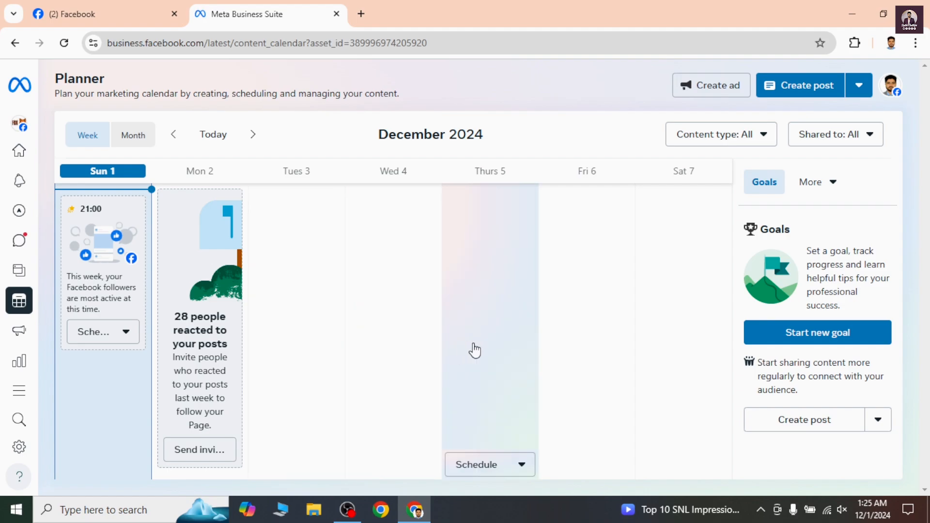
{"action": "mouse_move", "coordinate": [26, 310]}
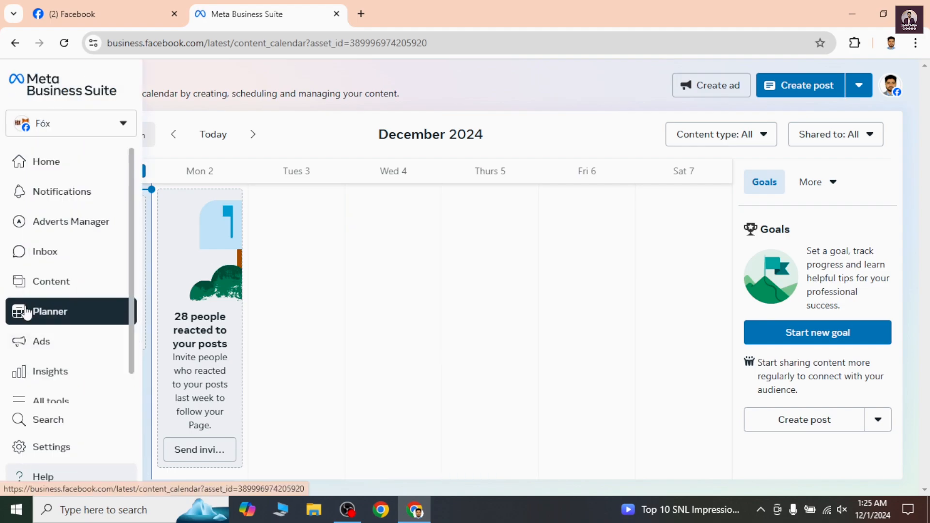
{"action": "left_click", "coordinate": [47, 344]}
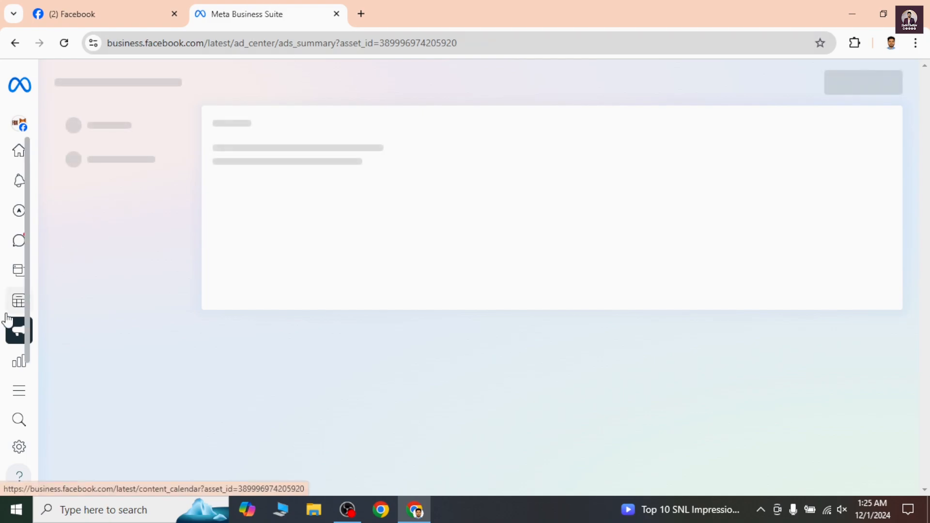
Step: Open the Insights overview, dismiss the last-week review, and examine the performance, reach and messaging metrics down to approximate earnings
{"action": "mouse_move", "coordinate": [7, 320]}
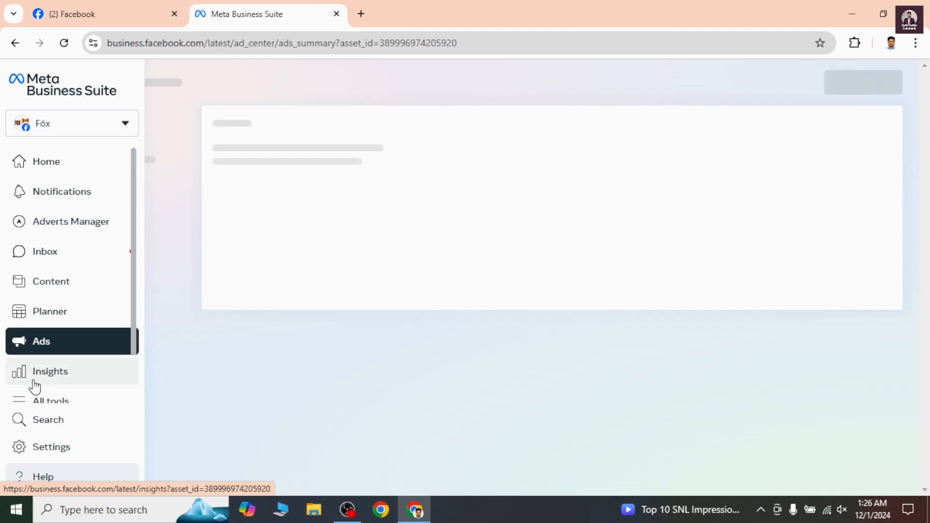
{"action": "scroll", "coordinate": [59, 382], "scroll_direction": "down", "scroll_amount": 2}
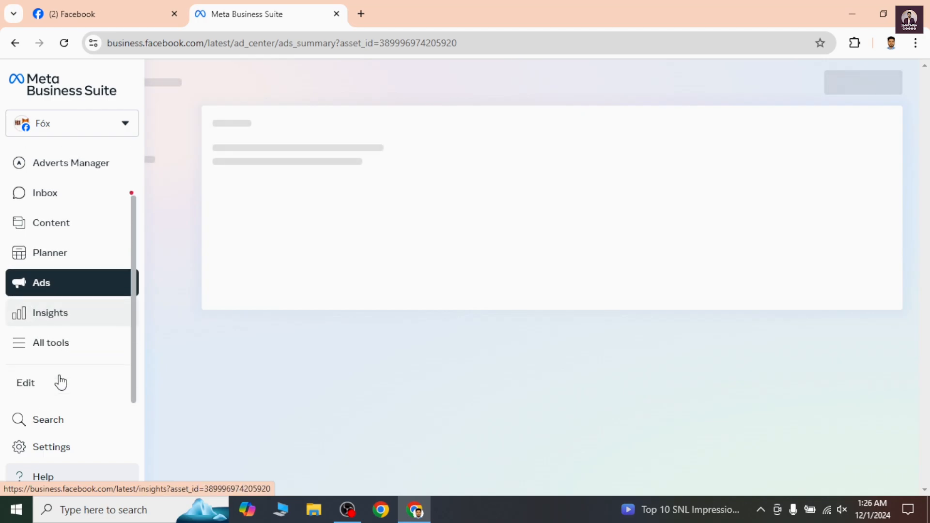
{"action": "left_click", "coordinate": [91, 319]}
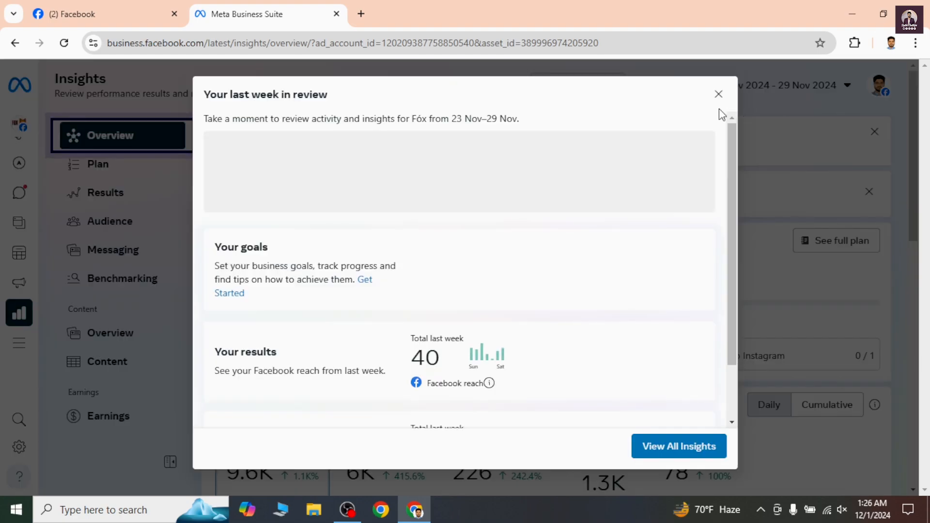
{"action": "scroll", "coordinate": [719, 109], "scroll_direction": "down", "scroll_amount": 2}
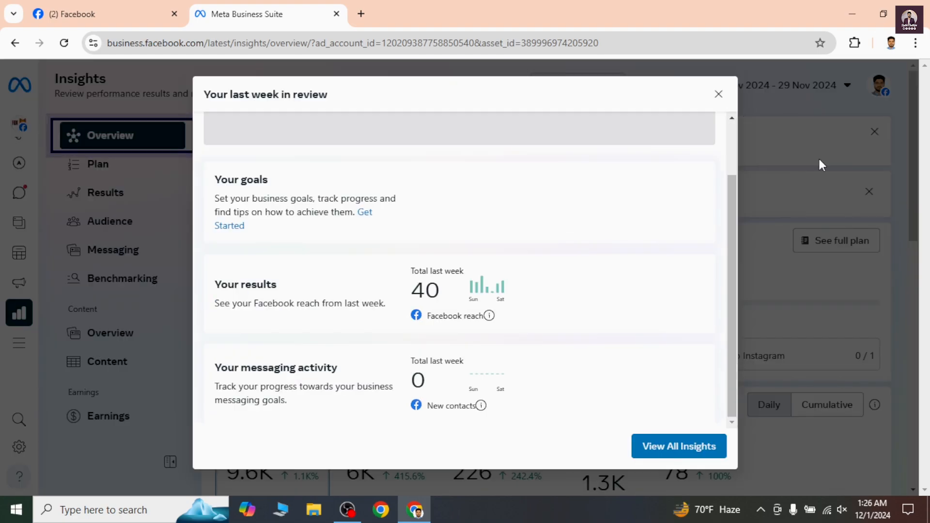
{"action": "left_click", "coordinate": [823, 70]}
{"action": "scroll", "coordinate": [412, 359], "scroll_direction": "down", "scroll_amount": 2}
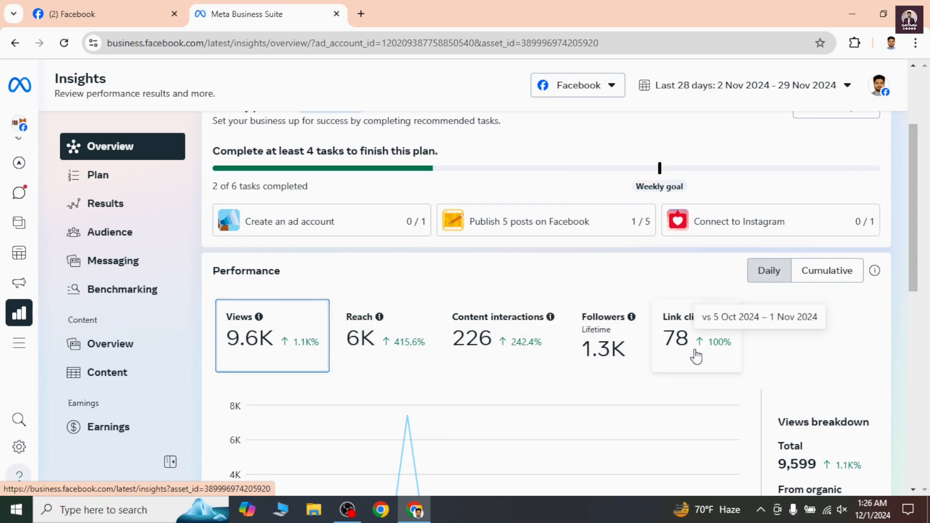
{"action": "scroll", "coordinate": [698, 357], "scroll_direction": "down", "scroll_amount": 5}
{"action": "scroll", "coordinate": [703, 316], "scroll_direction": "down", "scroll_amount": 5}
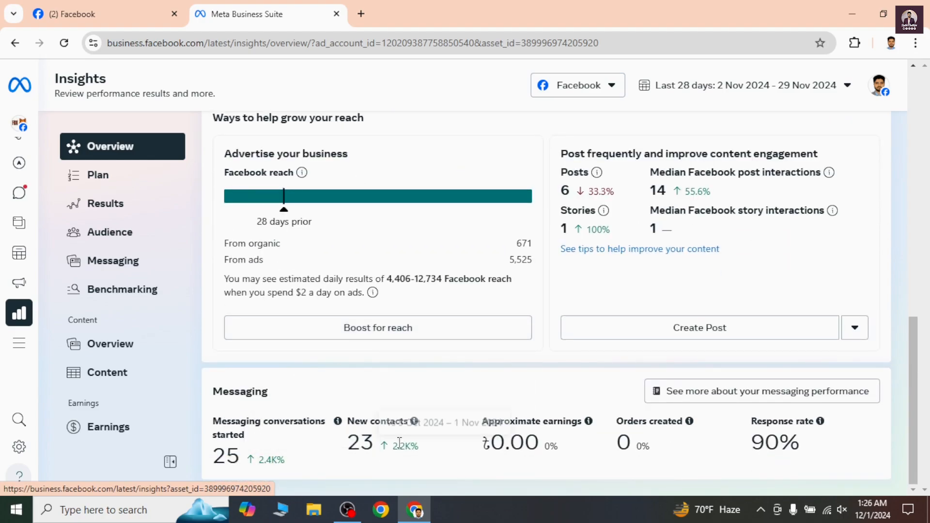
{"action": "double_click", "coordinate": [535, 446]}
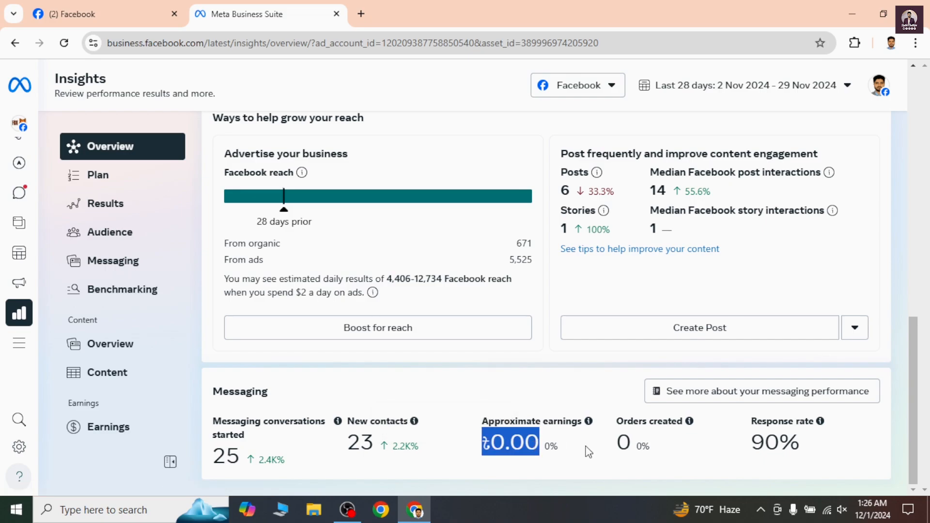
Step: Check the orders created figure in the Insights messaging metrics and return to the start of the overview
{"action": "double_click", "coordinate": [624, 442]}
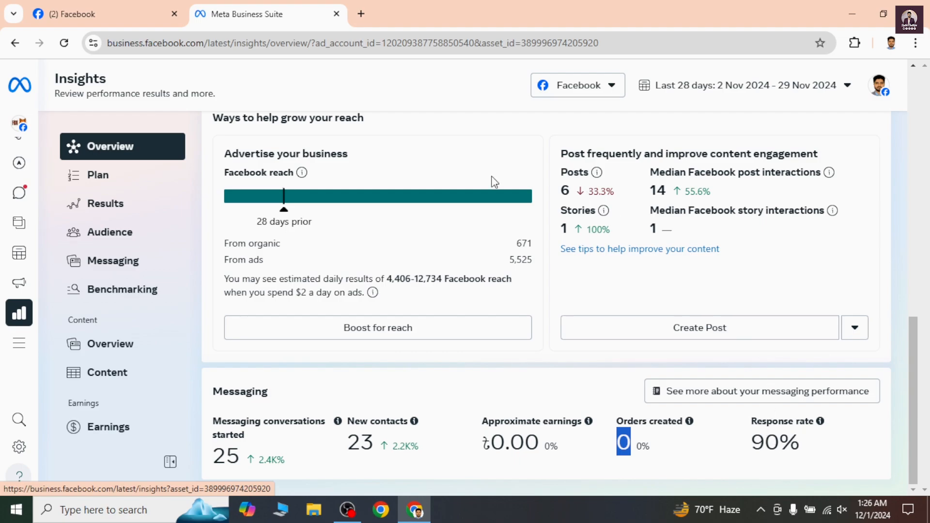
{"action": "scroll", "coordinate": [761, 343], "scroll_direction": "up", "scroll_amount": 10}
{"action": "scroll", "coordinate": [762, 343], "scroll_direction": "up", "scroll_amount": 4}
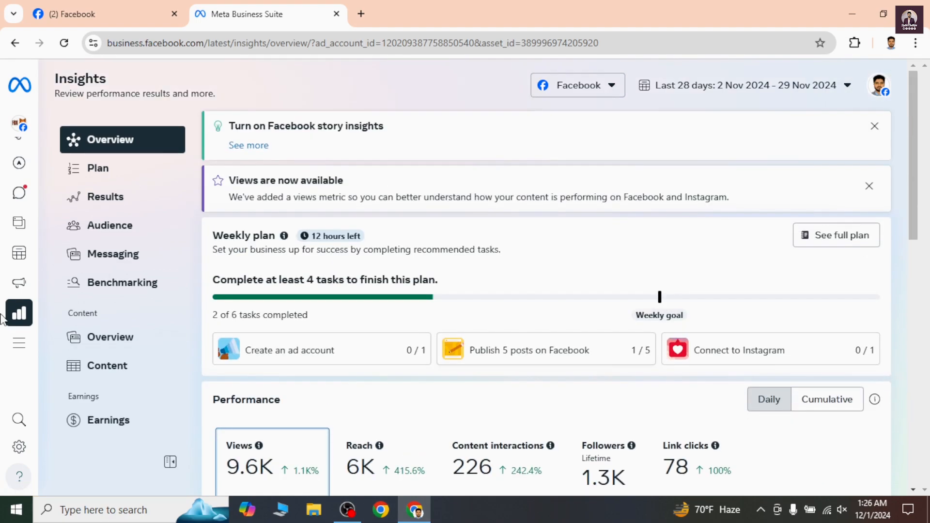
Step: Open All tools and examine the recently used, Engage audience, Advertise, Analyse and report, Sell products and services, and Manage tools
{"action": "mouse_move", "coordinate": [42, 307]}
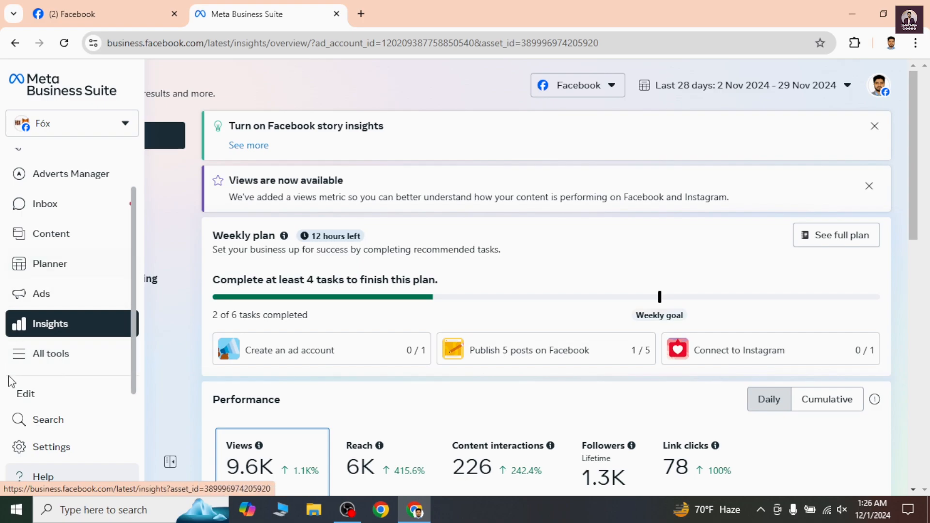
{"action": "left_click", "coordinate": [63, 362]}
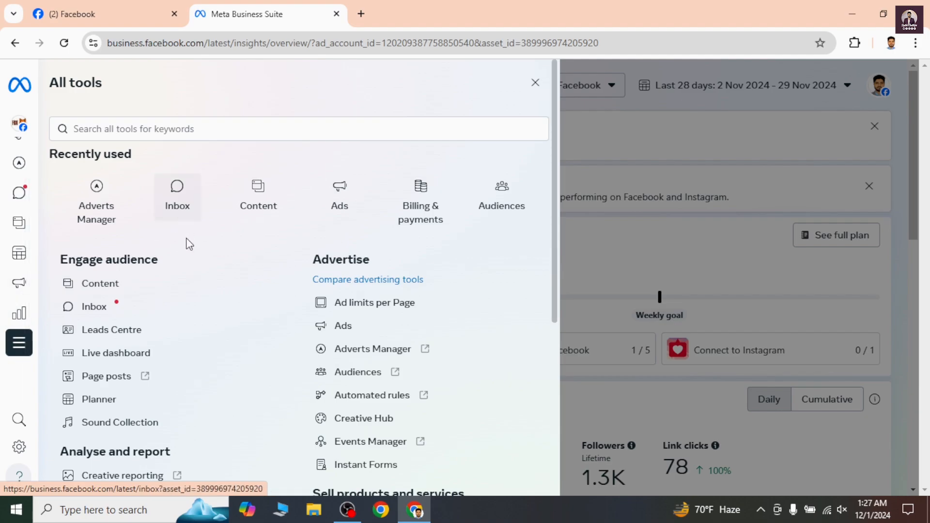
{"action": "scroll", "coordinate": [185, 242], "scroll_direction": "down", "scroll_amount": 1}
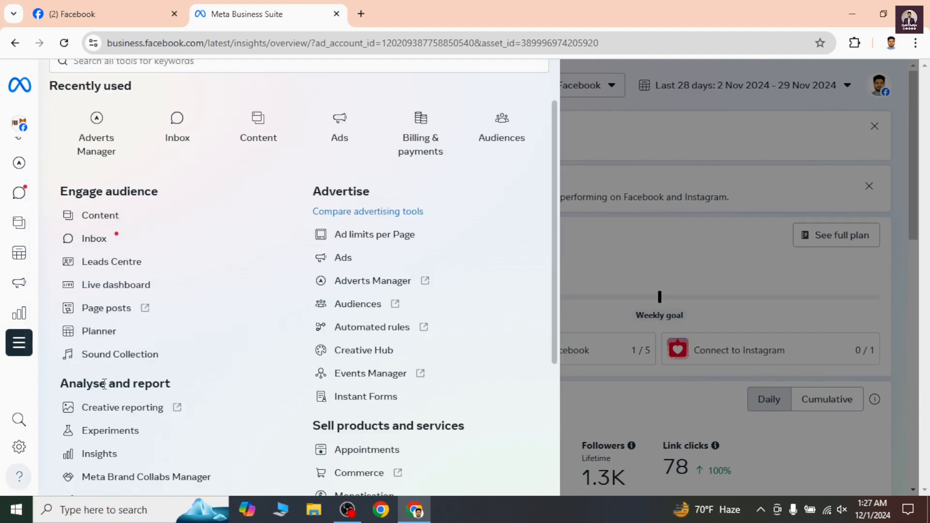
{"action": "scroll", "coordinate": [300, 320], "scroll_direction": "down", "scroll_amount": 2}
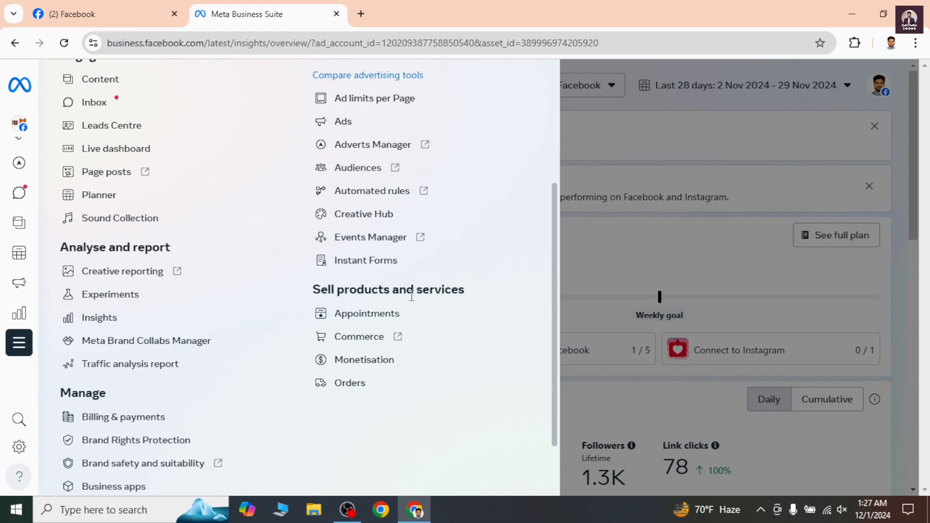
{"action": "scroll", "coordinate": [255, 359], "scroll_direction": "down", "scroll_amount": 1}
{"action": "scroll", "coordinate": [249, 357], "scroll_direction": "up", "scroll_amount": 4}
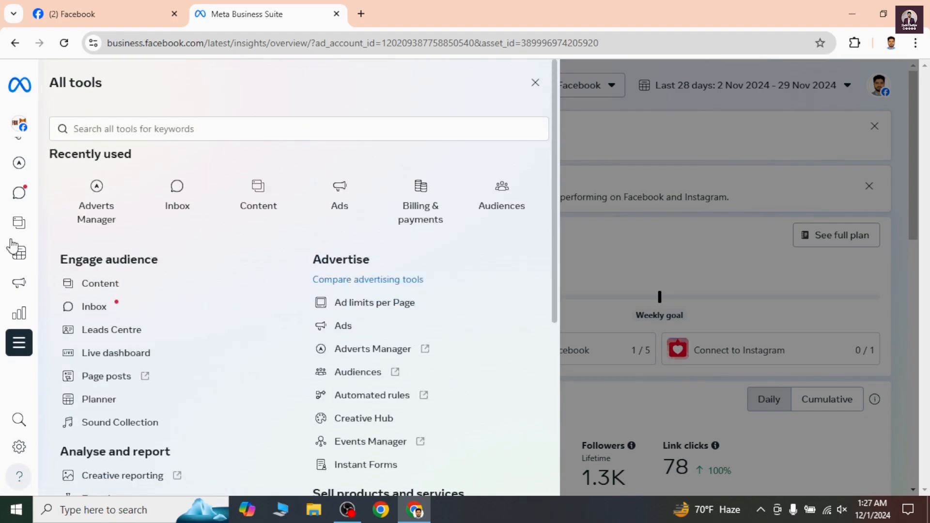
{"action": "scroll", "coordinate": [88, 284], "scroll_direction": "down", "scroll_amount": 4}
{"action": "scroll", "coordinate": [333, 206], "scroll_direction": "up", "scroll_amount": 3}
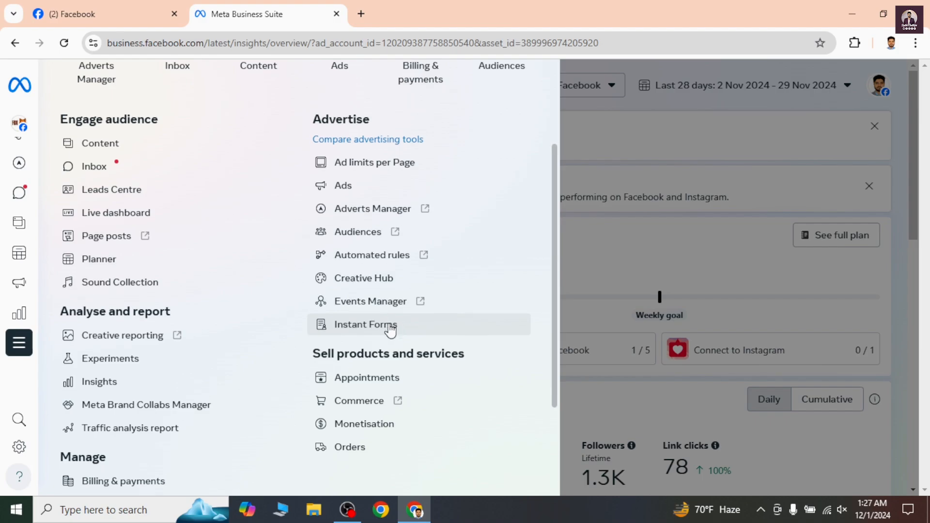
{"action": "scroll", "coordinate": [393, 331], "scroll_direction": "down", "scroll_amount": 3}
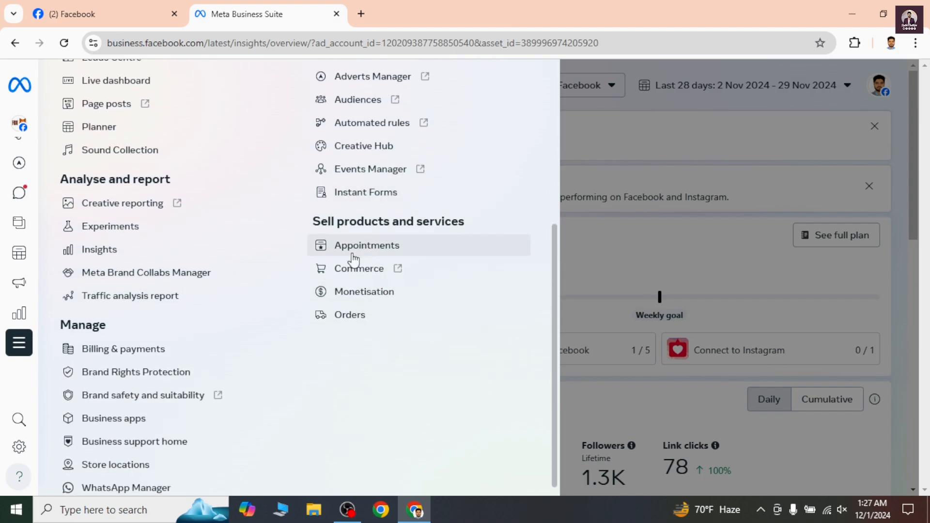
{"action": "scroll", "coordinate": [121, 364], "scroll_direction": "down", "scroll_amount": 1}
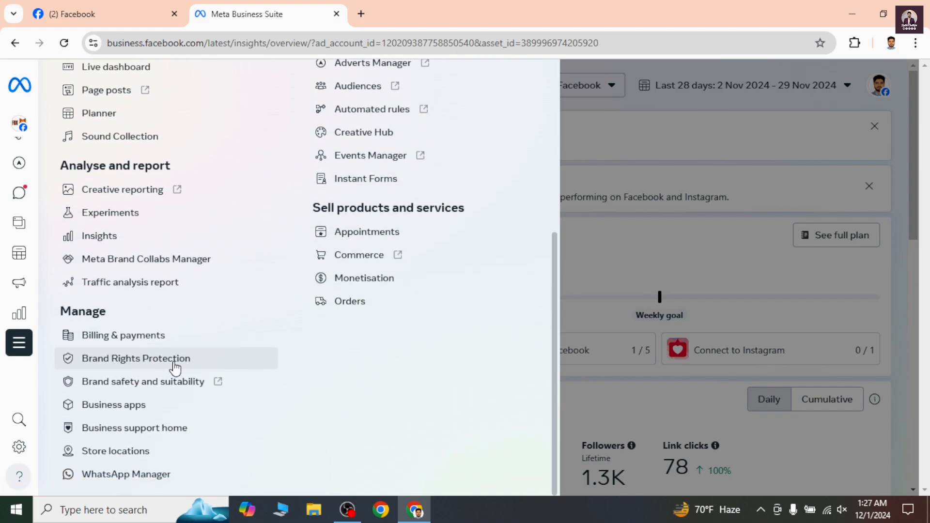
{"action": "scroll", "coordinate": [275, 349], "scroll_direction": "up", "scroll_amount": 6}
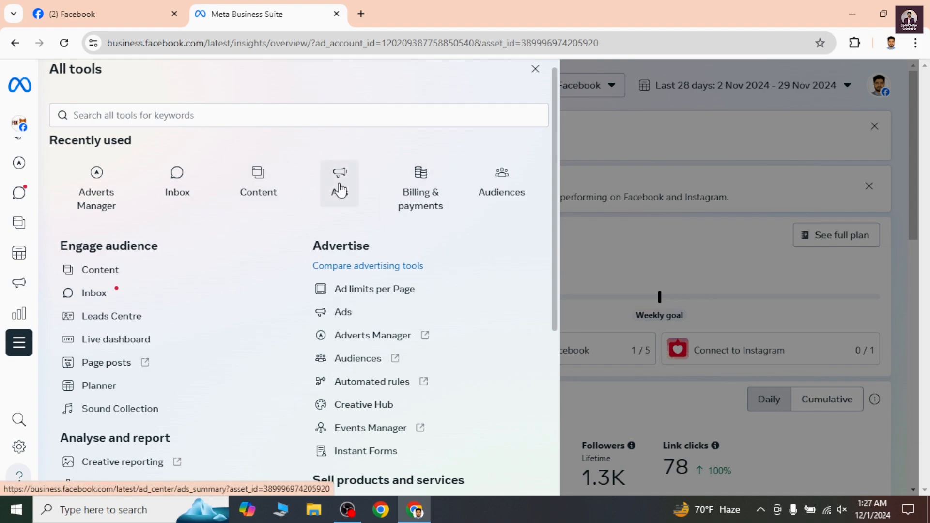
{"action": "scroll", "coordinate": [339, 189], "scroll_direction": "down", "scroll_amount": 5}
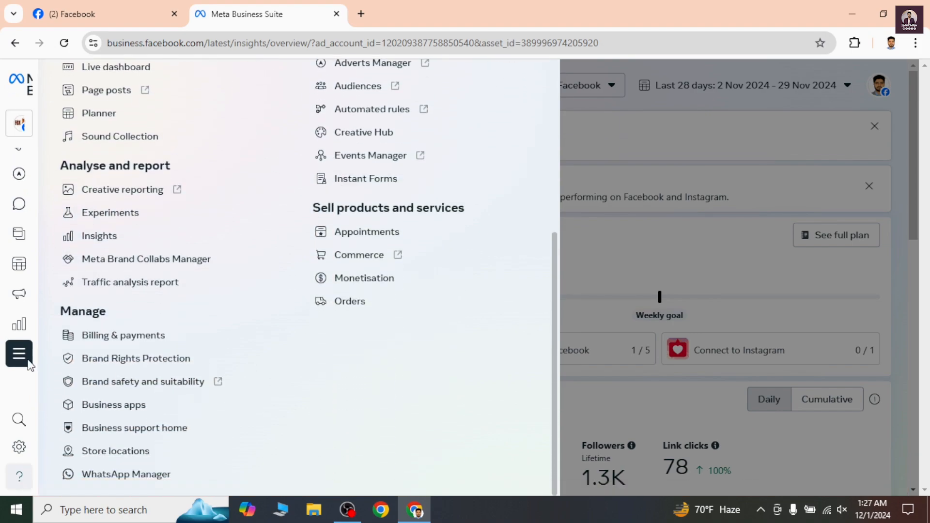
Step: Open the Settings, examine the list of Facebook Page profiles, and view Authorisations and verifications
{"action": "mouse_move", "coordinate": [24, 368]}
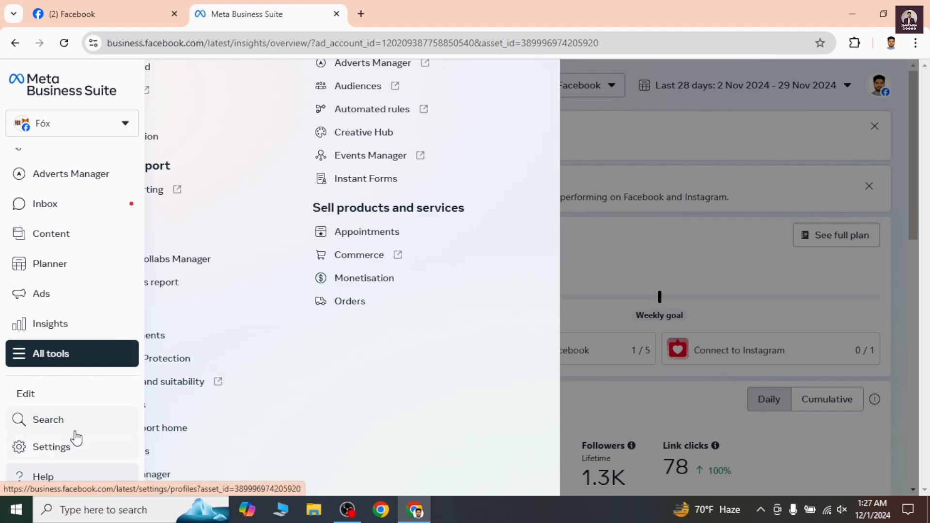
{"action": "left_click", "coordinate": [112, 459]}
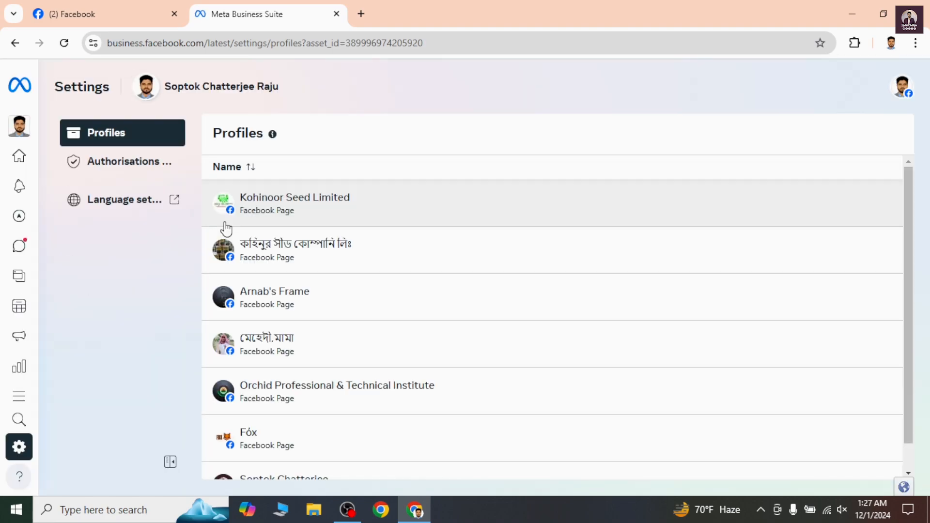
{"action": "scroll", "coordinate": [231, 233], "scroll_direction": "down", "scroll_amount": 1}
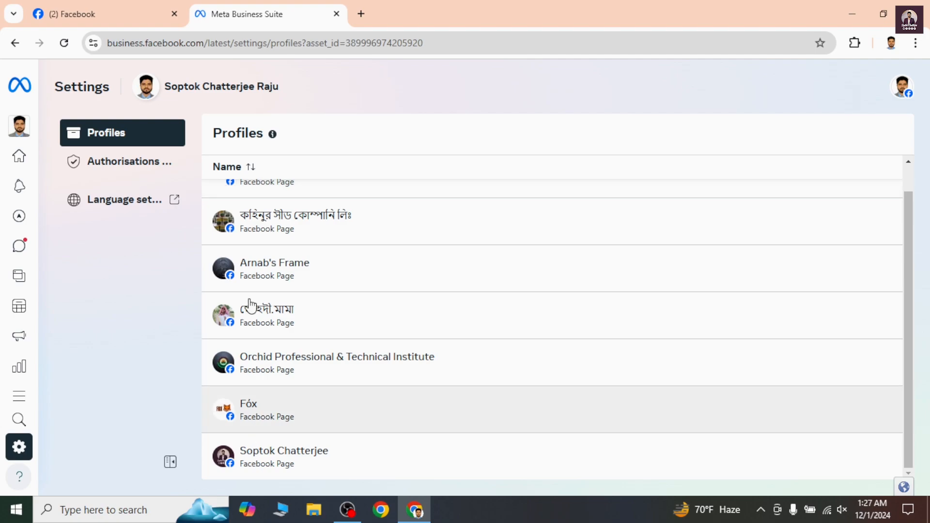
{"action": "left_click", "coordinate": [136, 173]}
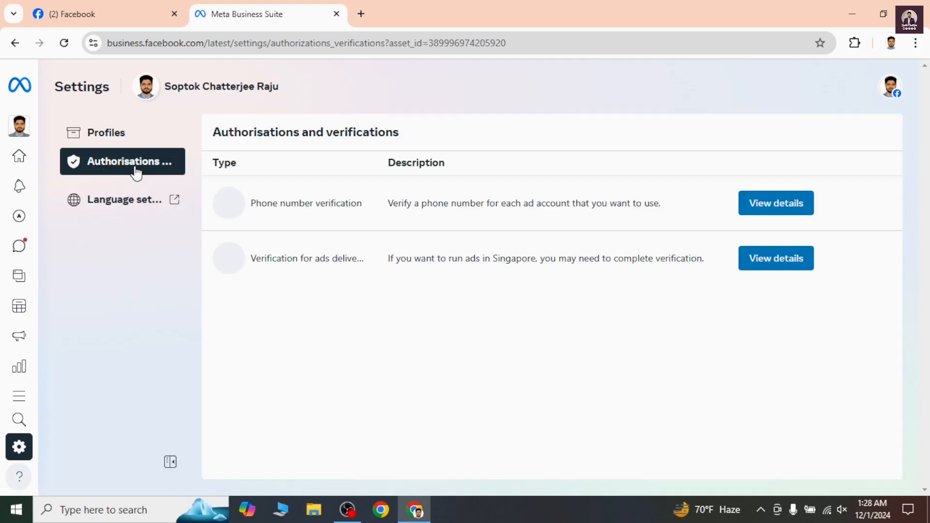
Step: Open the language settings on Facebook and look through the Settings & privacy page
{"action": "left_click", "coordinate": [133, 201]}
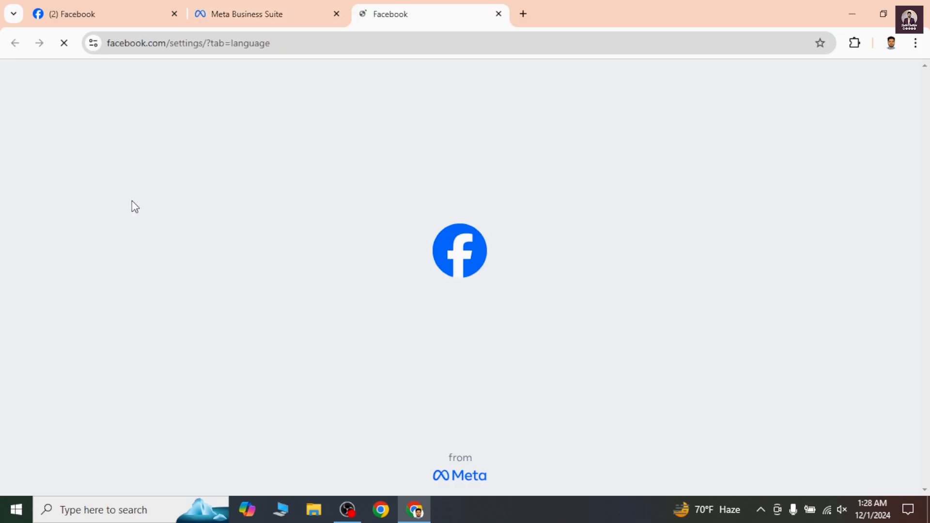
{"action": "scroll", "coordinate": [446, 245], "scroll_direction": "down", "scroll_amount": 3}
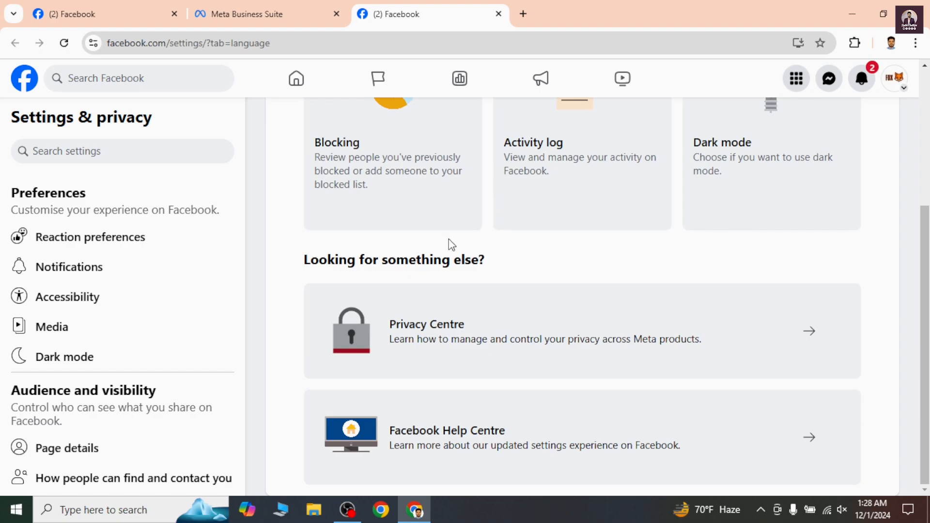
{"action": "scroll", "coordinate": [449, 239], "scroll_direction": "up", "scroll_amount": 3}
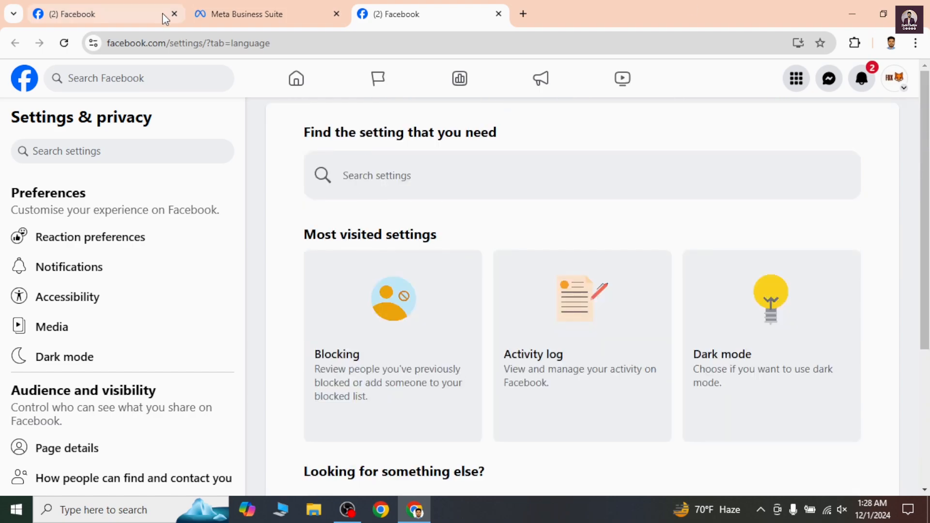
Step: Return to the Meta Business Suite settings and review the navigation entries from Home to All tools
{"action": "left_click", "coordinate": [278, 15]}
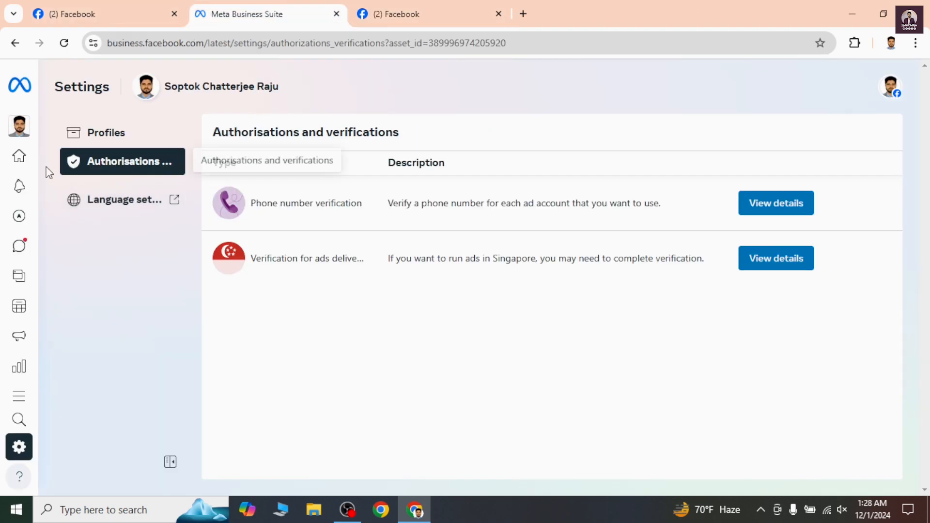
{"action": "mouse_move", "coordinate": [19, 82]}
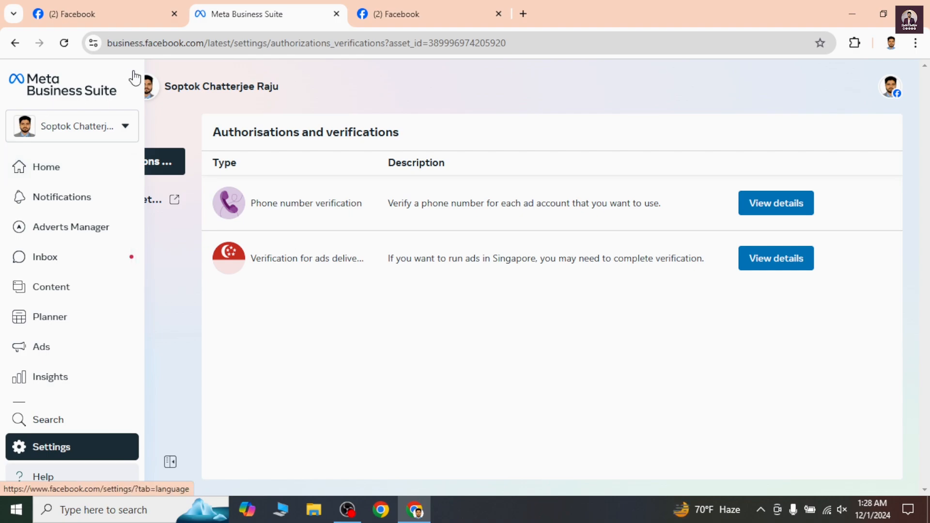
{"action": "scroll", "coordinate": [47, 361], "scroll_direction": "down", "scroll_amount": 1}
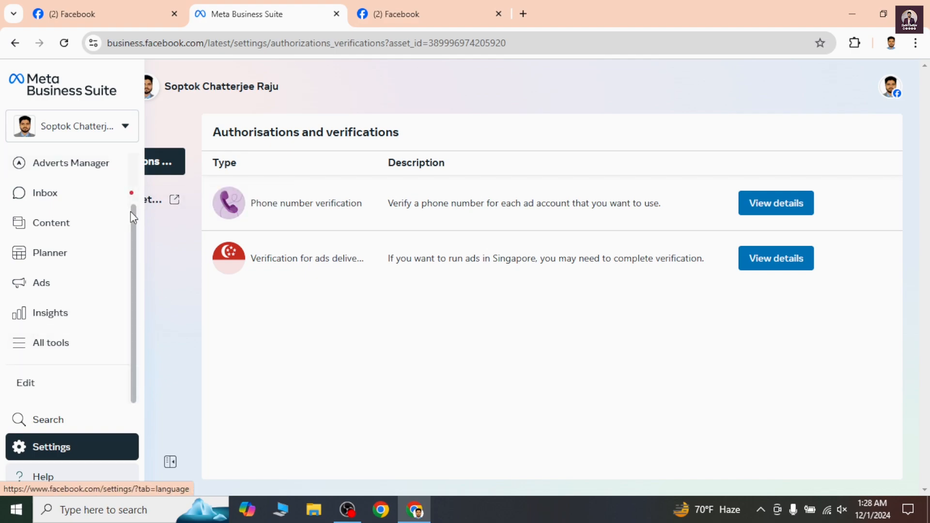
{"action": "left_click_drag", "start_coordinate": [133, 215], "coordinate": [141, 158]}
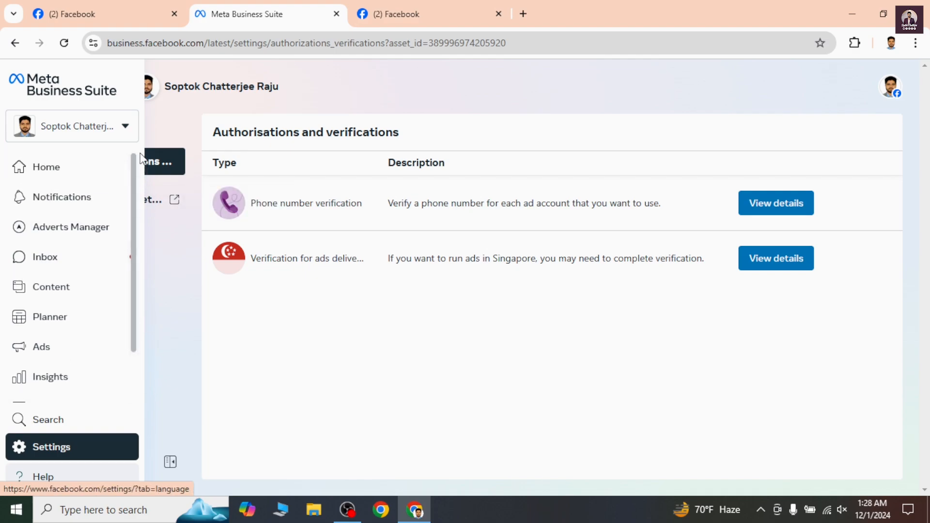